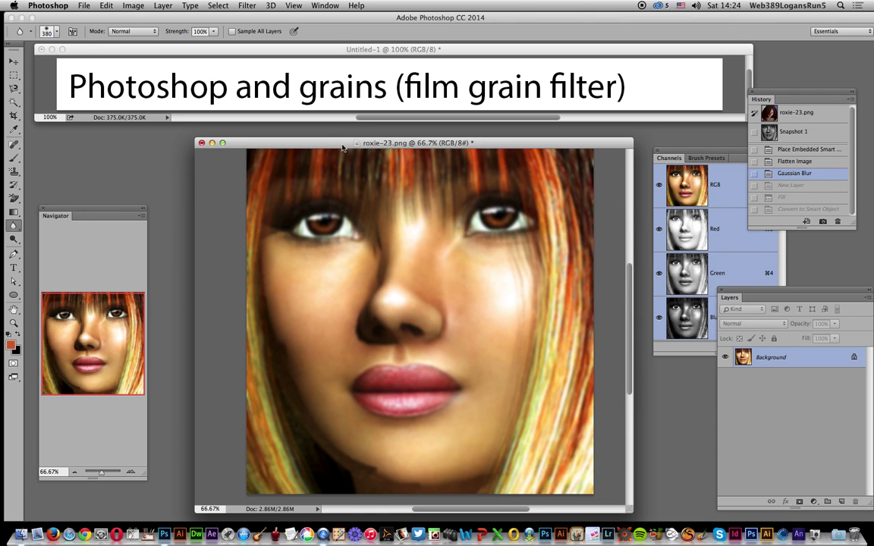
- Add a new empty Layer 1 above the portrait
{"action": "left_click_drag", "start_coordinate": [350, 143], "coordinate": [331, 138]}
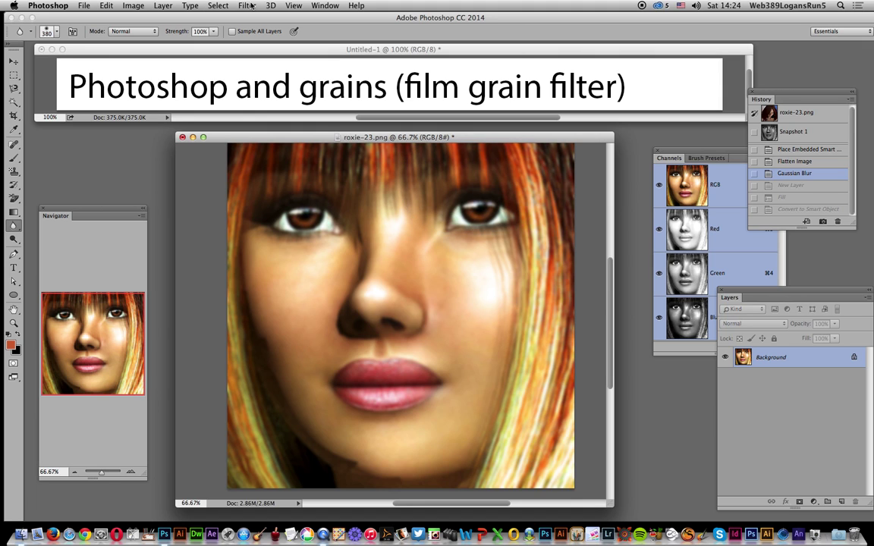
{"action": "left_click", "coordinate": [164, 6]}
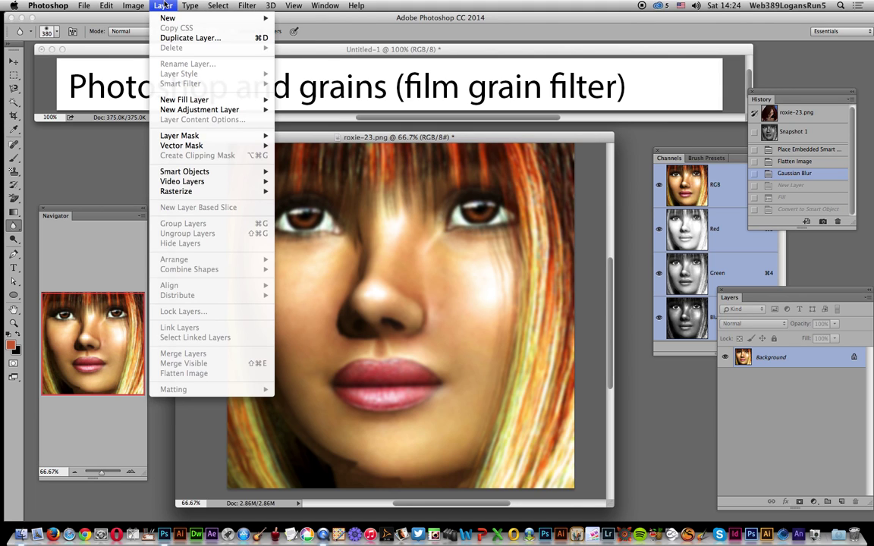
{"action": "mouse_move", "coordinate": [251, 17]}
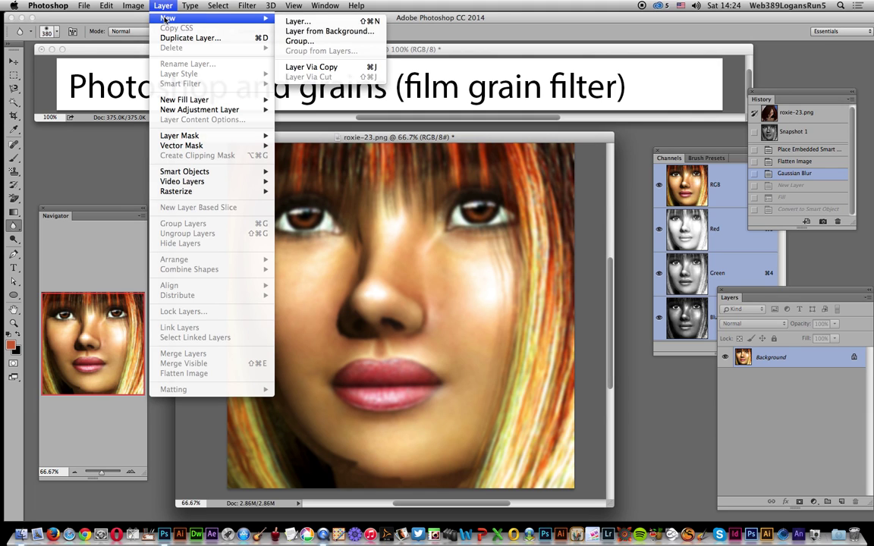
{"action": "left_click", "coordinate": [341, 21]}
{"action": "left_click", "coordinate": [469, 275]}
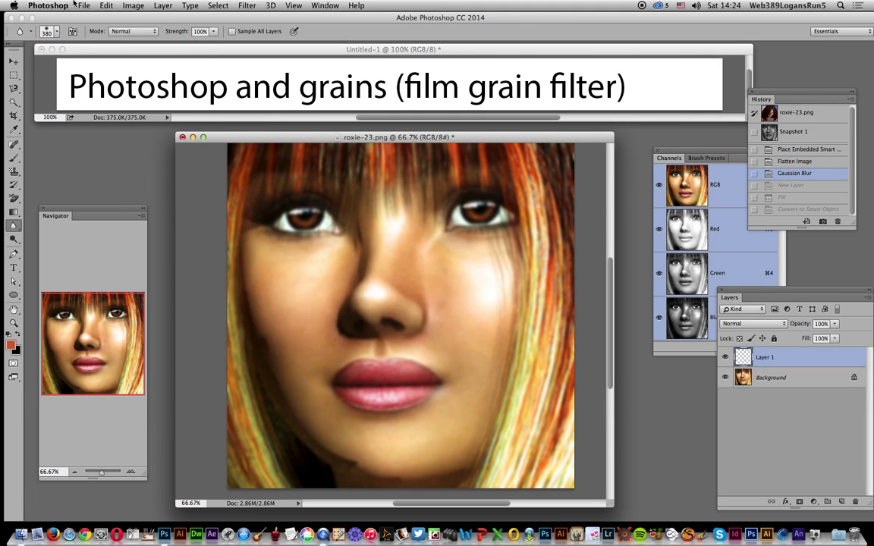
- Fill Layer 1 with solid yellow using Edit > Fill with a custom colour
{"action": "left_click", "coordinate": [106, 6]}
{"action": "left_click", "coordinate": [113, 162]}
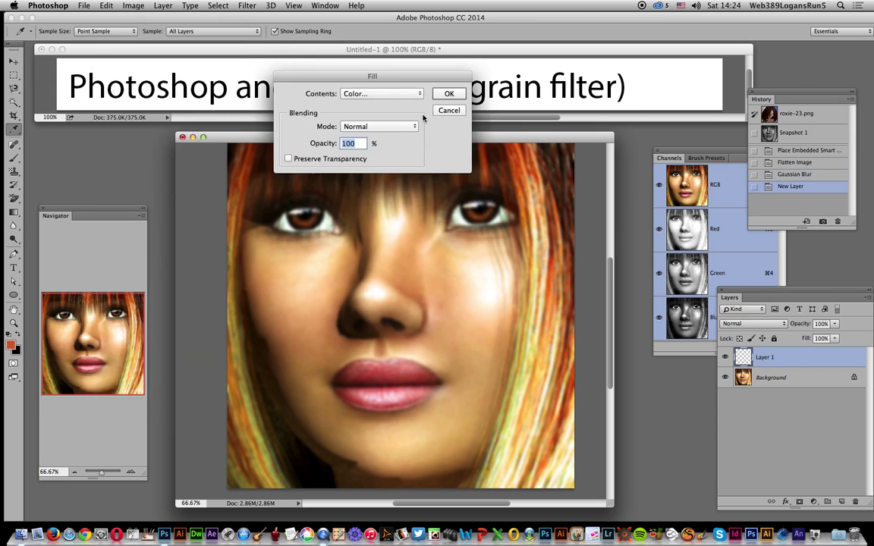
{"action": "left_click", "coordinate": [364, 94]}
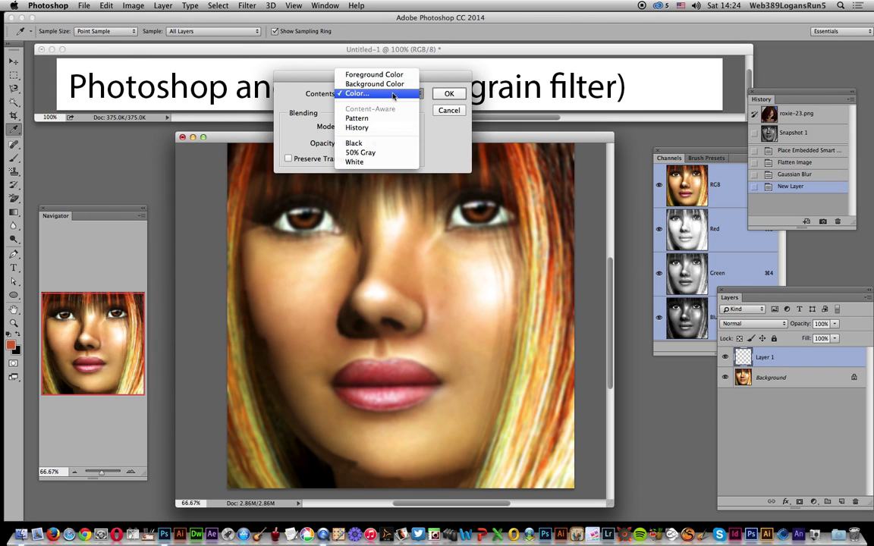
{"action": "left_click", "coordinate": [357, 94]}
{"action": "left_click", "coordinate": [567, 96]}
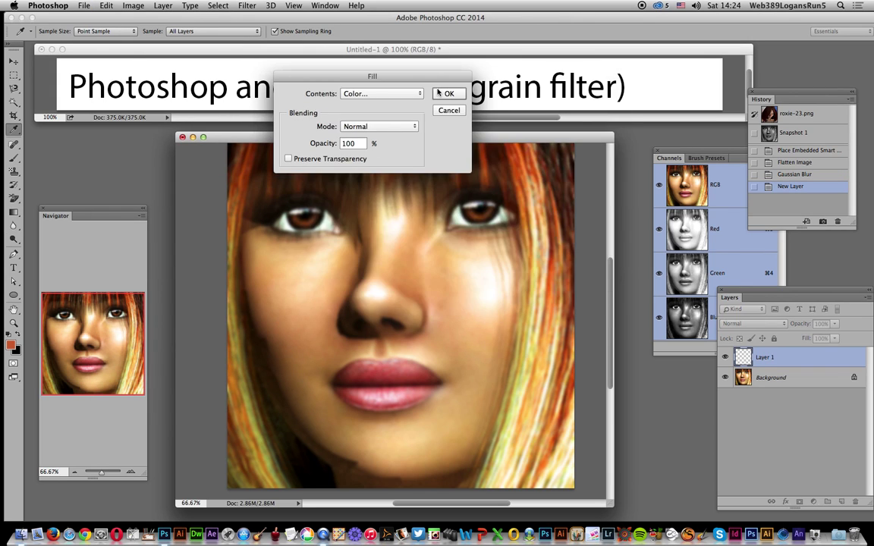
{"action": "left_click", "coordinate": [447, 89]}
{"action": "left_click", "coordinate": [13, 226]}
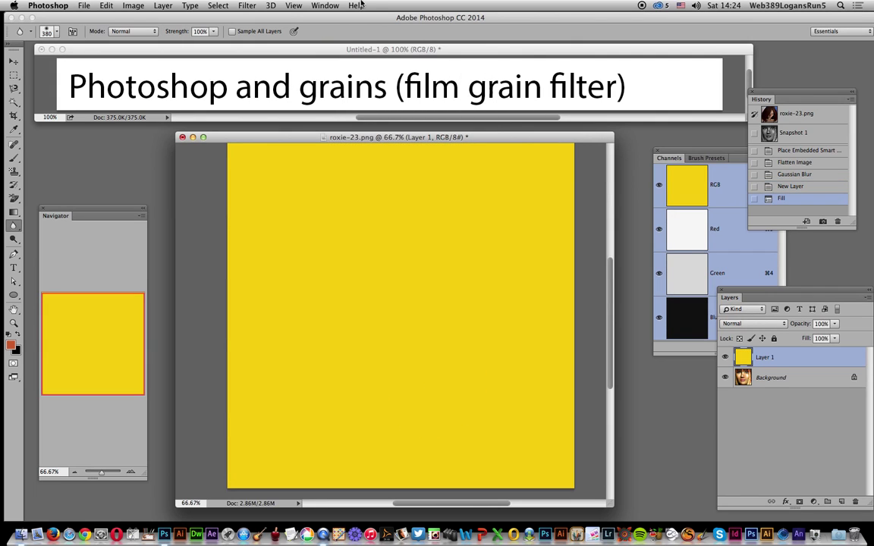
- Apply Film Grain from the Filter Gallery at Grain 9, Highlight Area 17, Intensity 4
{"action": "left_click", "coordinate": [246, 6]}
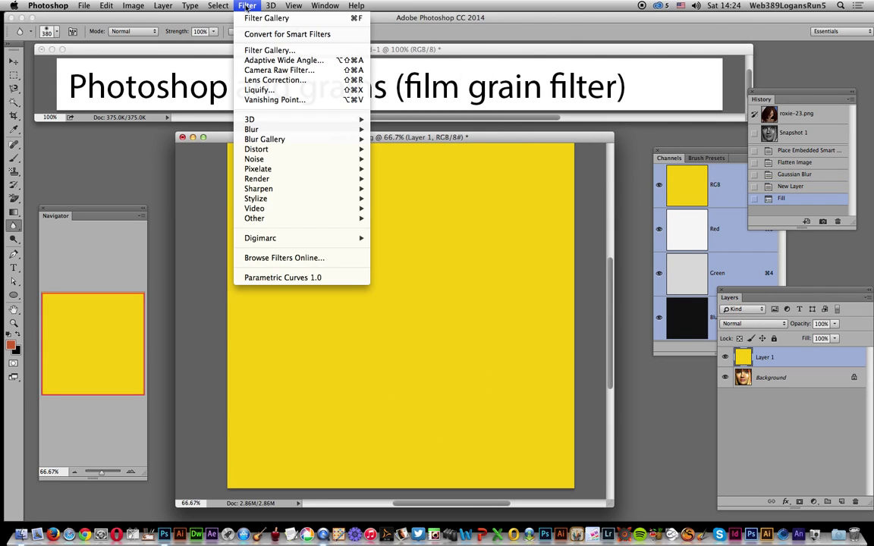
{"action": "left_click", "coordinate": [249, 51]}
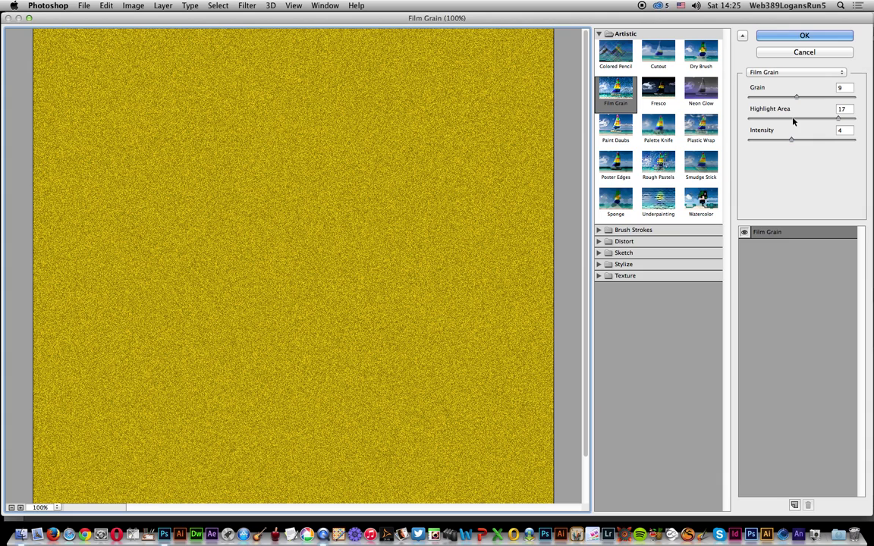
{"action": "left_click", "coordinate": [807, 97]}
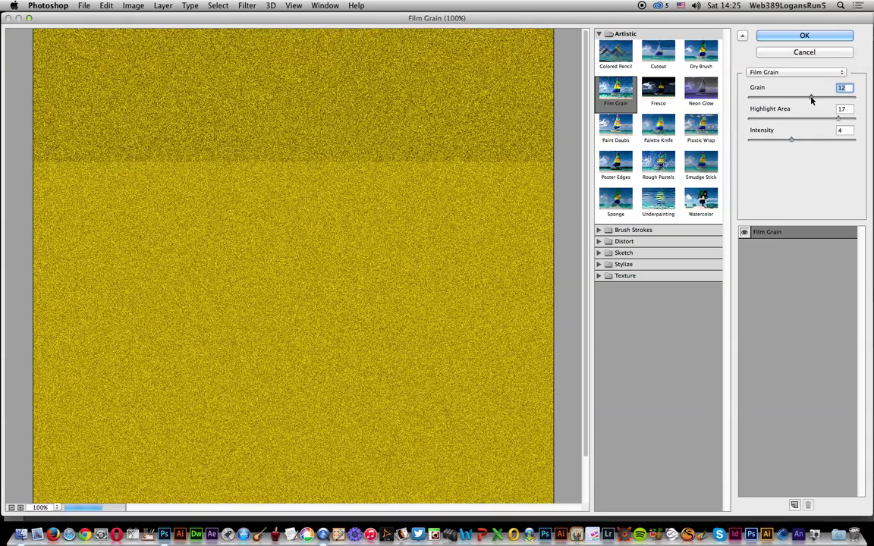
{"action": "left_click", "coordinate": [798, 97]}
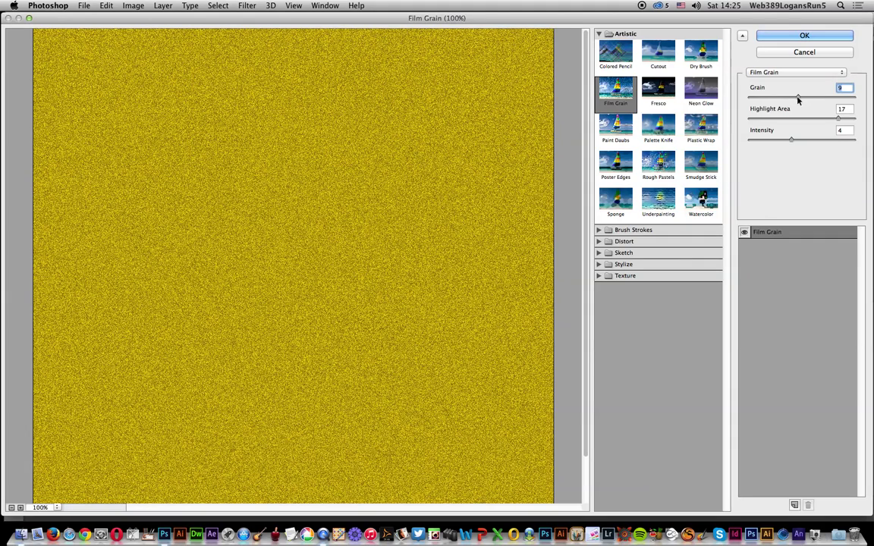
{"action": "left_click", "coordinate": [805, 35]}
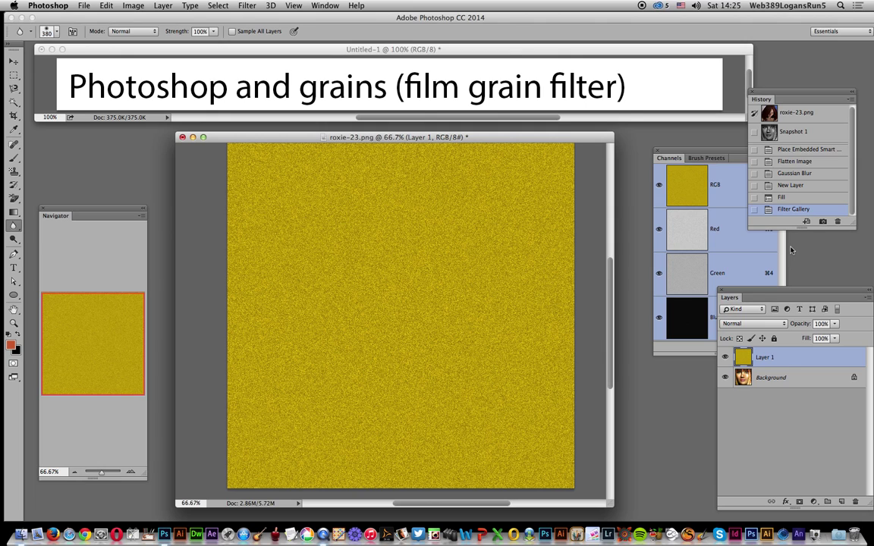
- Try Overlay on the yellow layer, then settle on Color Burn blend mode
{"action": "left_click", "coordinate": [756, 327]}
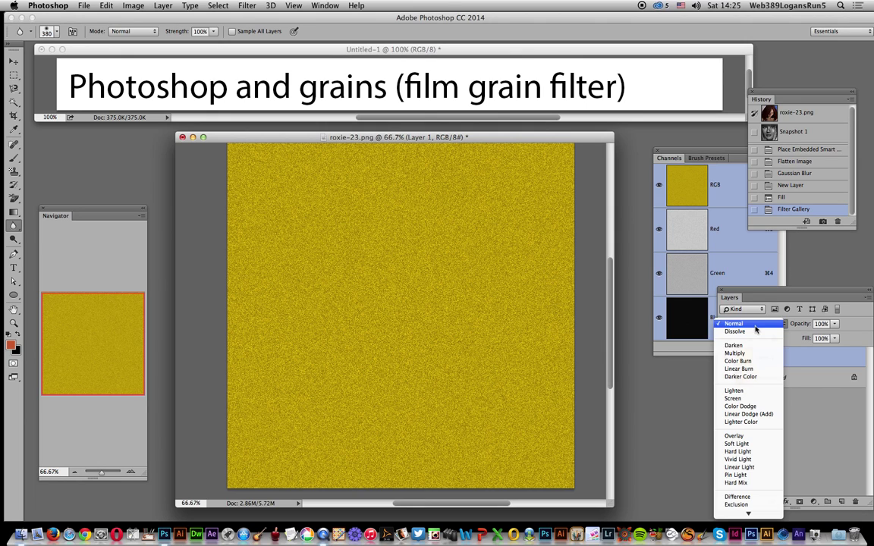
{"action": "left_click", "coordinate": [735, 436]}
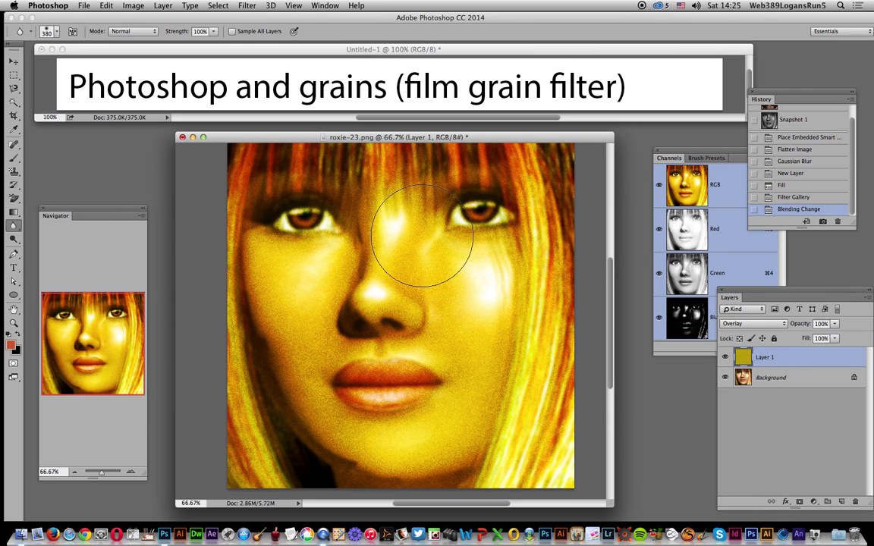
{"action": "left_click", "coordinate": [769, 329]}
{"action": "left_click", "coordinate": [746, 253]}
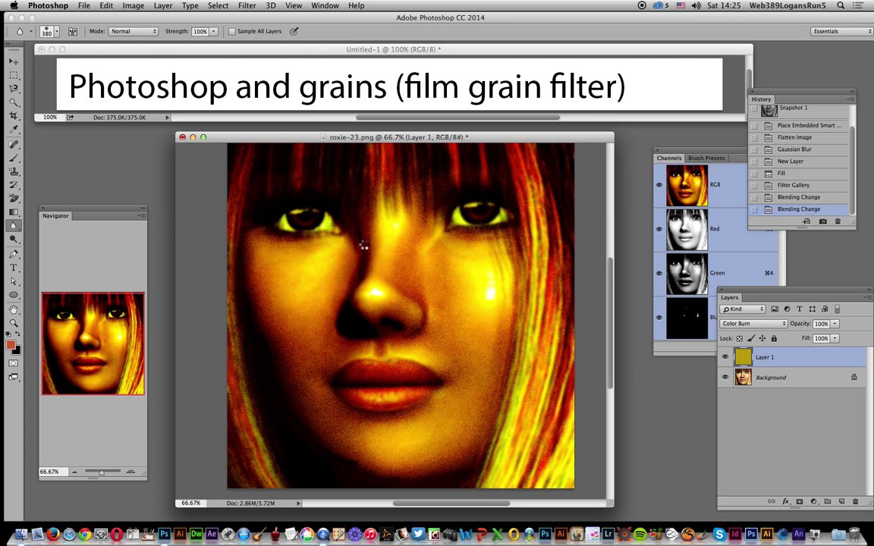
- Blur the grain beside the nose, over the lower cheek and chin with the Blur Tool
{"action": "left_click_drag", "start_coordinate": [341, 322], "coordinate": [293, 283]}
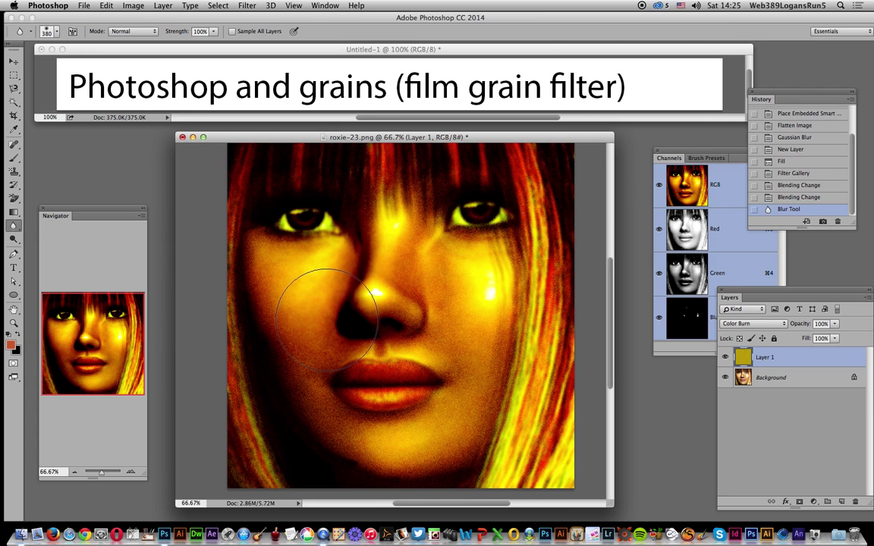
{"action": "mouse_move", "coordinate": [296, 357]}
{"action": "left_mouse_down"}
{"action": "mouse_move", "coordinate": [288, 322]}
{"action": "mouse_move", "coordinate": [307, 316]}
{"action": "mouse_move", "coordinate": [334, 365]}
{"action": "mouse_move", "coordinate": [346, 414]}
{"action": "mouse_move", "coordinate": [346, 398]}
{"action": "left_mouse_up"}
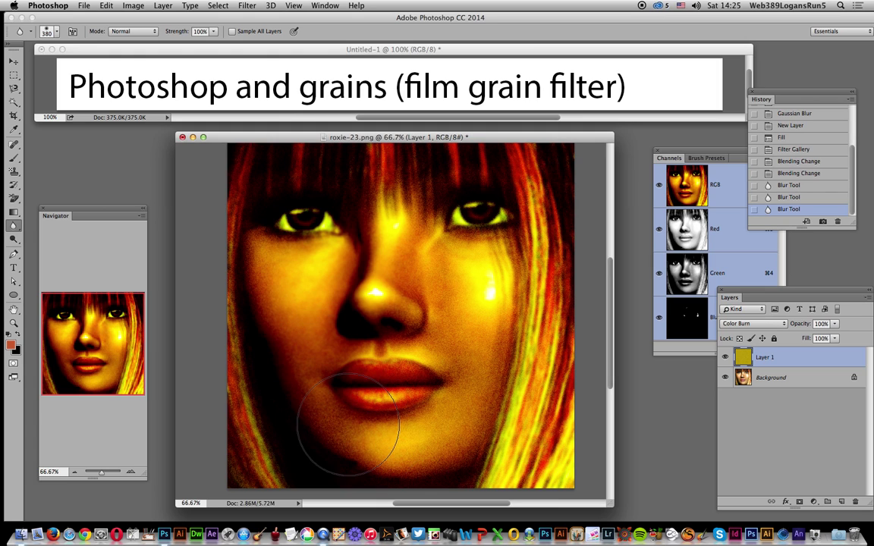
{"action": "left_click", "coordinate": [14, 237]}
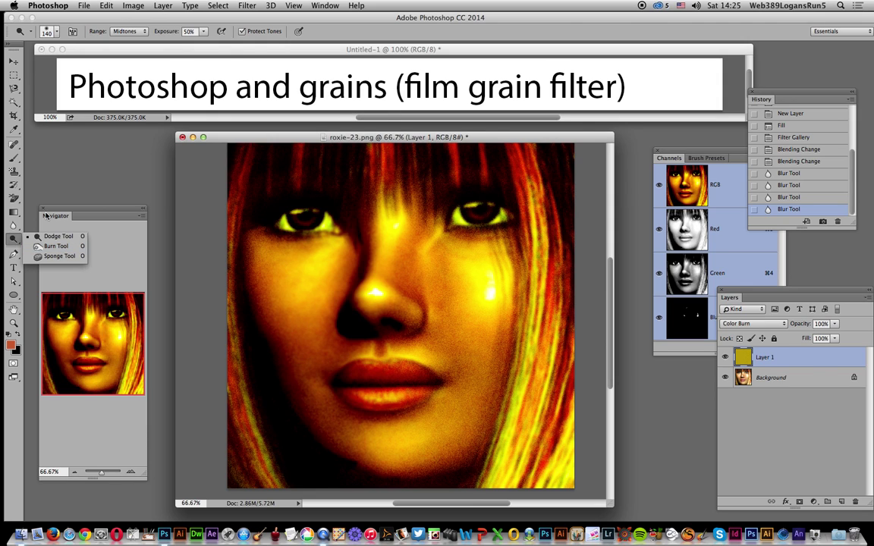
{"action": "left_click", "coordinate": [13, 226]}
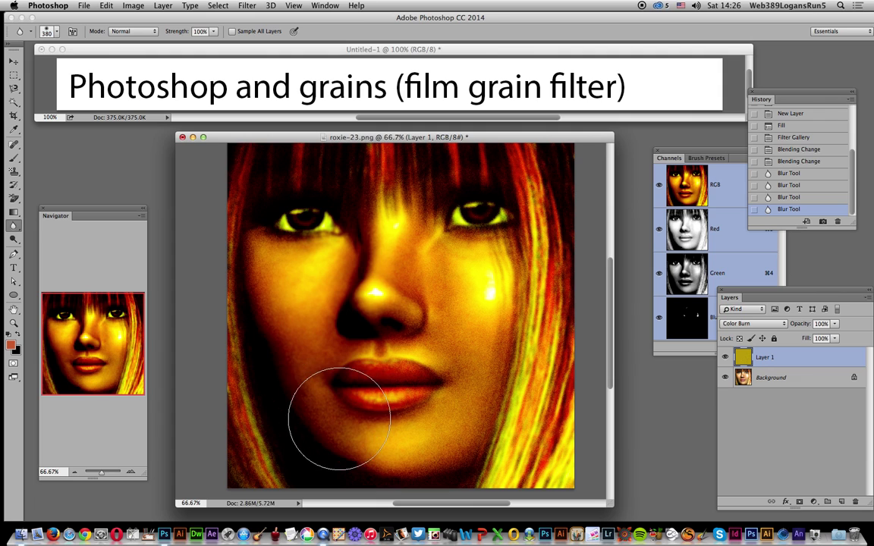
{"action": "mouse_move", "coordinate": [333, 419]}
{"action": "left_mouse_down"}
{"action": "mouse_move", "coordinate": [312, 352]}
{"action": "mouse_move", "coordinate": [302, 361]}
{"action": "left_mouse_up"}
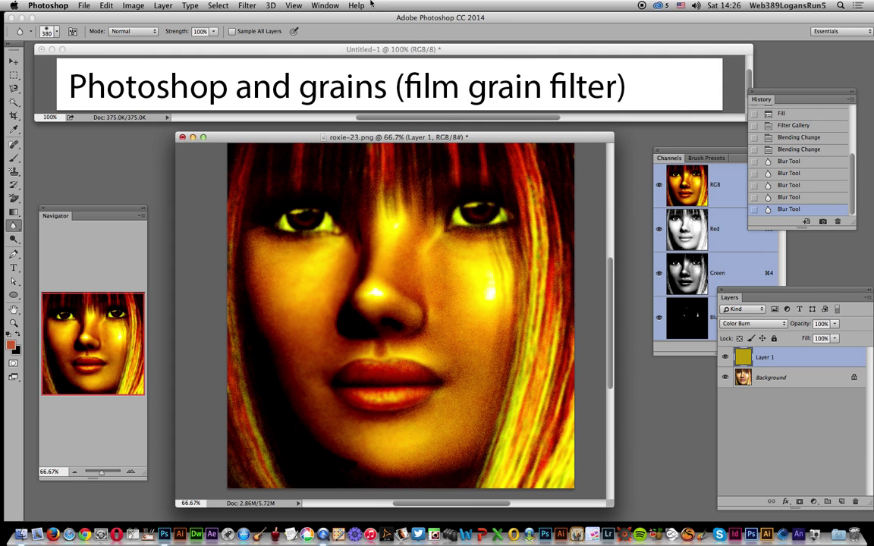
{"action": "left_click", "coordinate": [247, 5]}
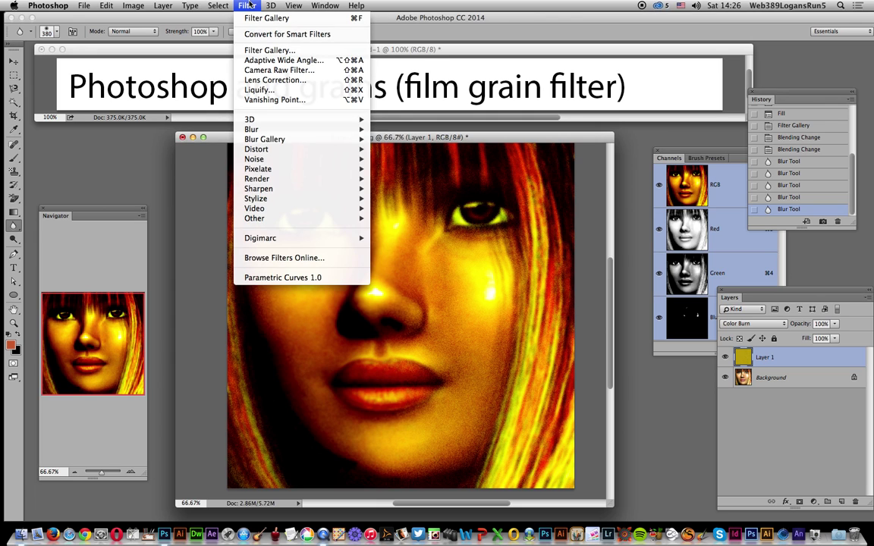
- Reapply Film Grain to Layer 1 through the Filter Gallery
{"action": "left_click", "coordinate": [268, 50]}
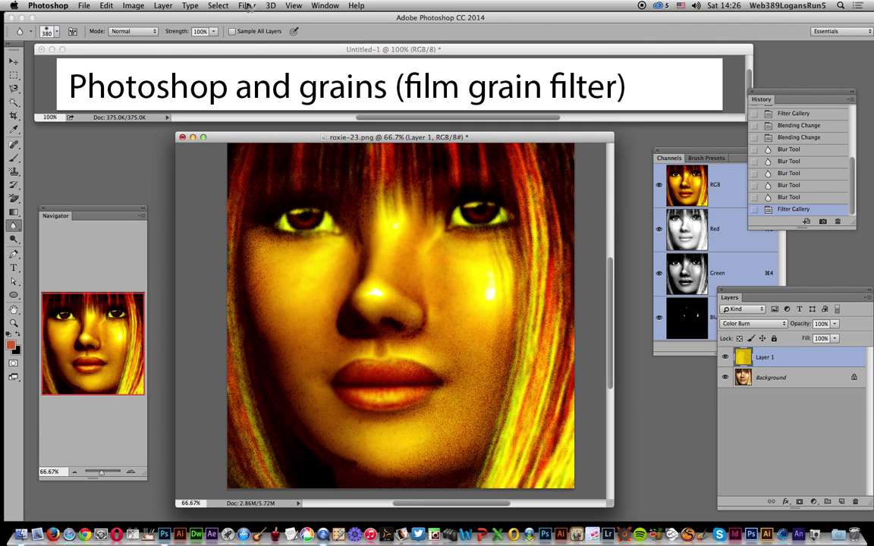
- Apply Film Grain with Grain 10, Highlight Area 12 and Intensity 6
{"action": "left_click", "coordinate": [252, 6]}
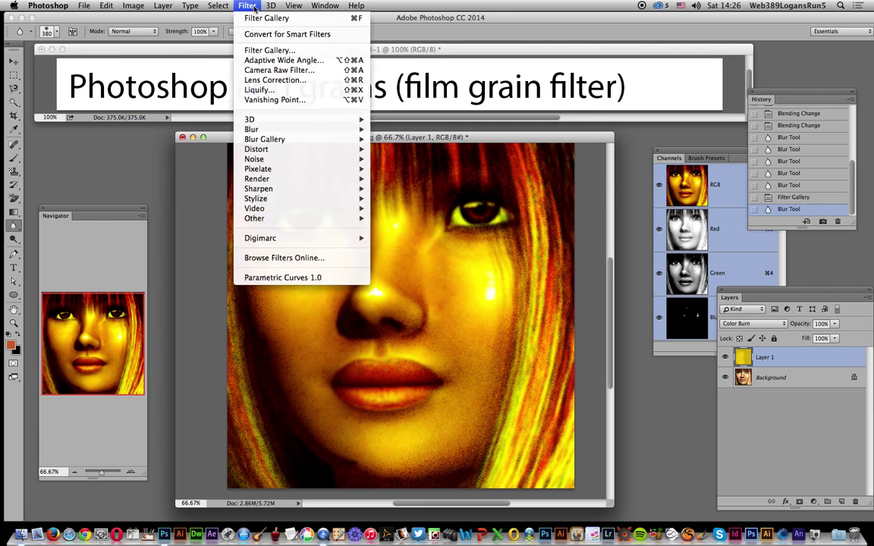
{"action": "left_click", "coordinate": [258, 50]}
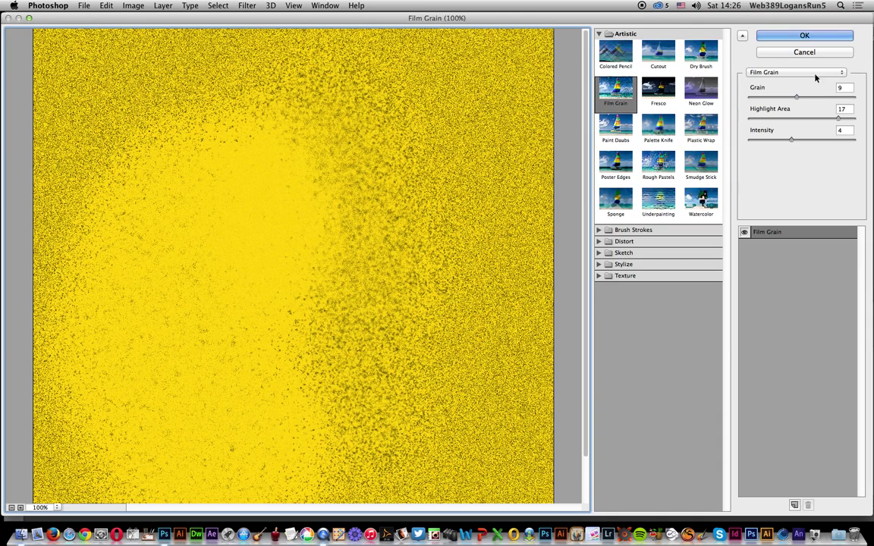
{"action": "left_click_drag", "start_coordinate": [797, 97], "coordinate": [824, 118]}
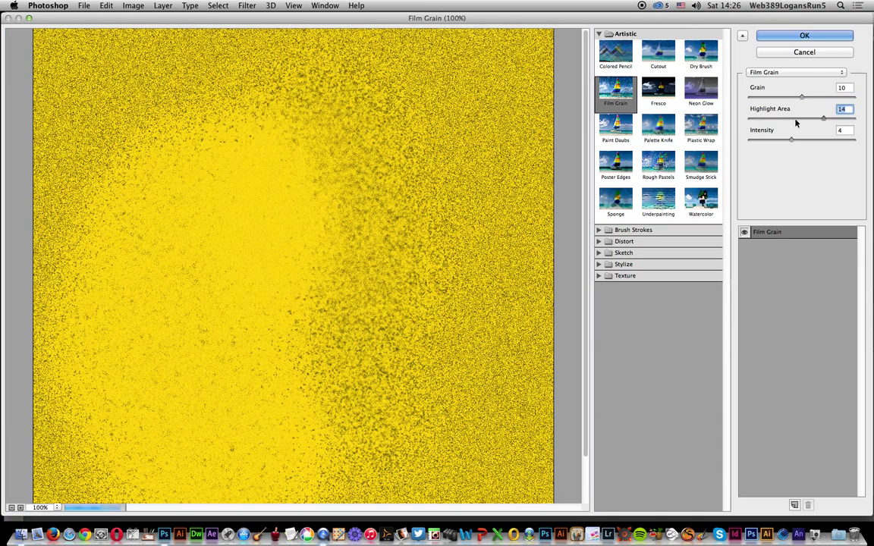
{"action": "left_click", "coordinate": [797, 119]}
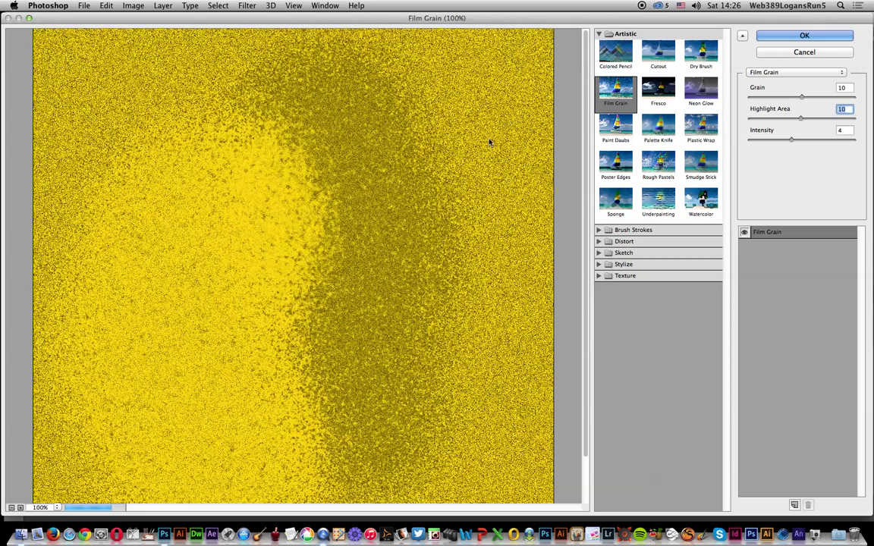
{"action": "left_click_drag", "start_coordinate": [802, 119], "coordinate": [808, 144]}
{"action": "left_click", "coordinate": [812, 123]}
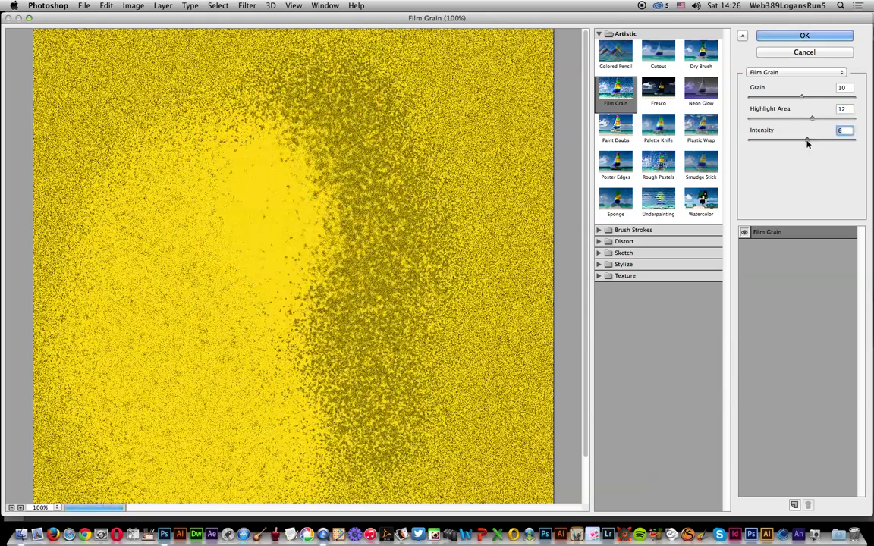
{"action": "left_click", "coordinate": [805, 36]}
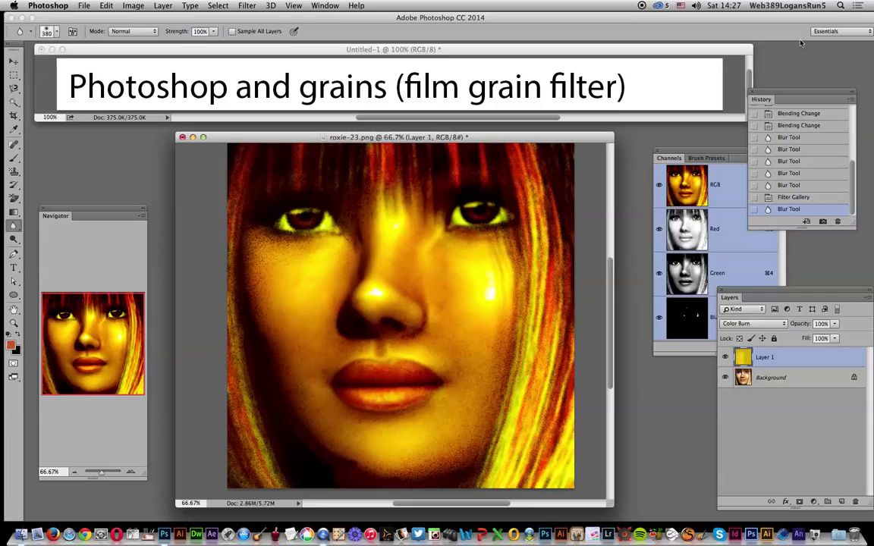
- Reapply the film grain with Cmd+F and blur it over nose, cheeks, jaw and right-side hair
{"action": "key", "text": "super+f"}
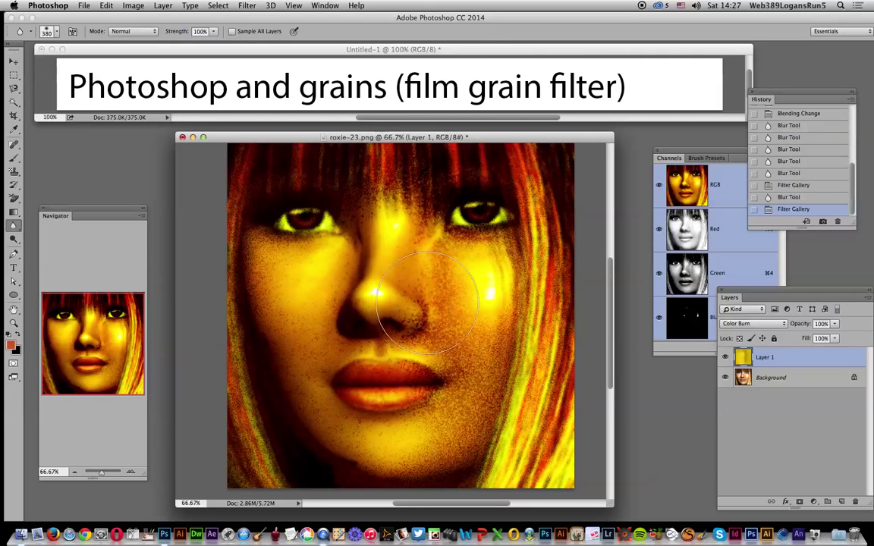
{"action": "mouse_move", "coordinate": [428, 301]}
{"action": "left_mouse_down"}
{"action": "mouse_move", "coordinate": [403, 338]}
{"action": "mouse_move", "coordinate": [440, 369]}
{"action": "left_mouse_up"}
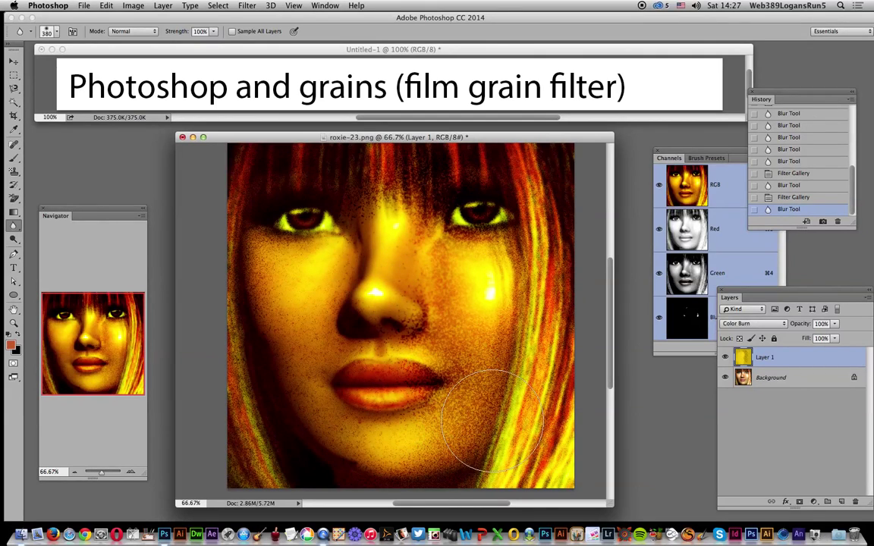
{"action": "mouse_move", "coordinate": [492, 420]}
{"action": "left_mouse_down"}
{"action": "mouse_move", "coordinate": [460, 422]}
{"action": "mouse_move", "coordinate": [460, 445]}
{"action": "left_mouse_up"}
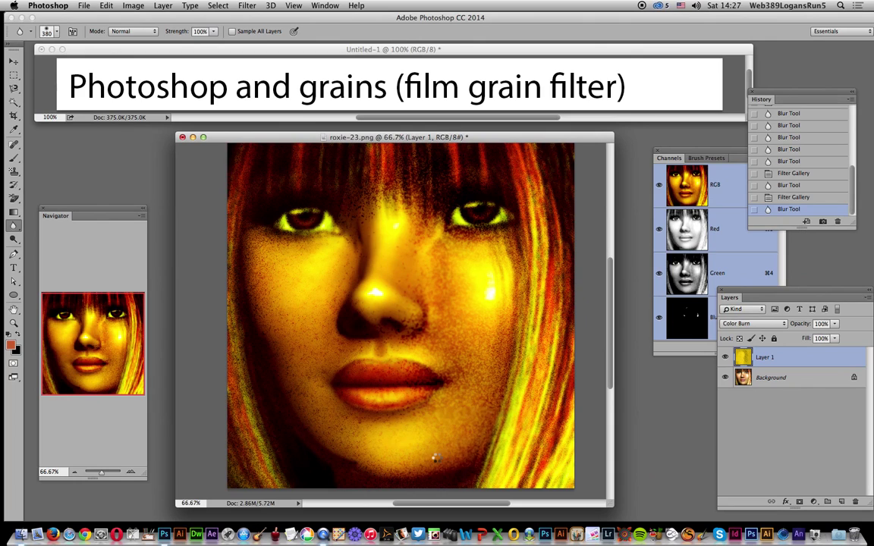
{"action": "mouse_move", "coordinate": [400, 478]}
{"action": "left_mouse_down"}
{"action": "mouse_move", "coordinate": [367, 440]}
{"action": "mouse_move", "coordinate": [289, 426]}
{"action": "mouse_move", "coordinate": [292, 274]}
{"action": "mouse_move", "coordinate": [297, 414]}
{"action": "left_mouse_up"}
{"action": "left_click_drag", "start_coordinate": [578, 372], "coordinate": [565, 345]}
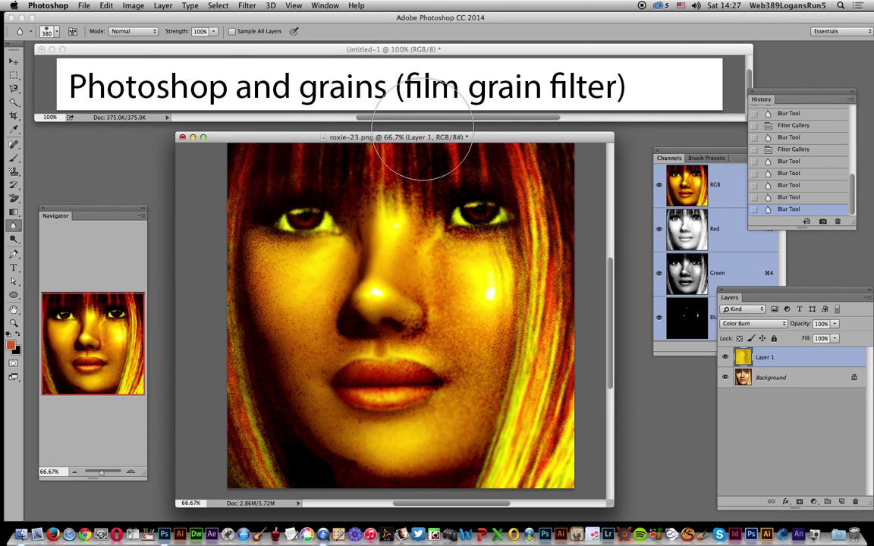
- Flatten the image into one Background layer, then blur the grain over the nose again
{"action": "left_click", "coordinate": [248, 6]}
{"action": "mouse_move", "coordinate": [163, 5]}
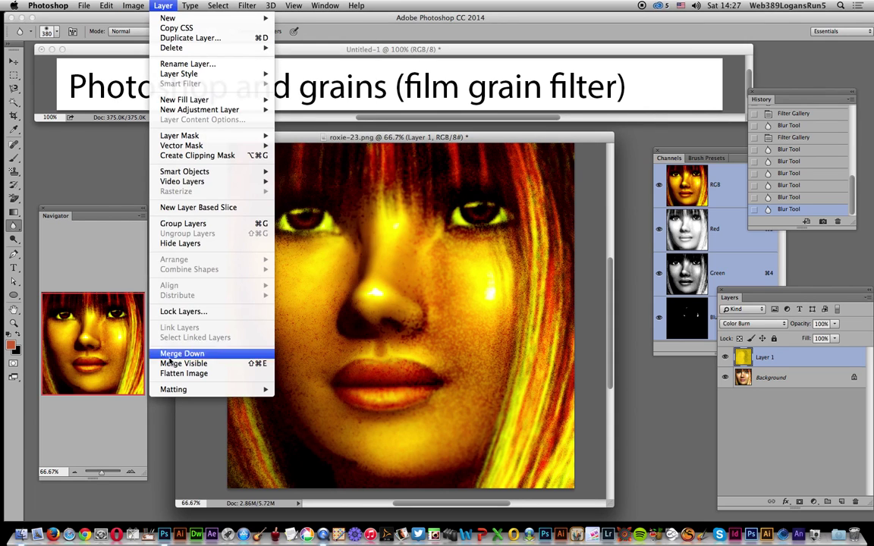
{"action": "left_click", "coordinate": [184, 373]}
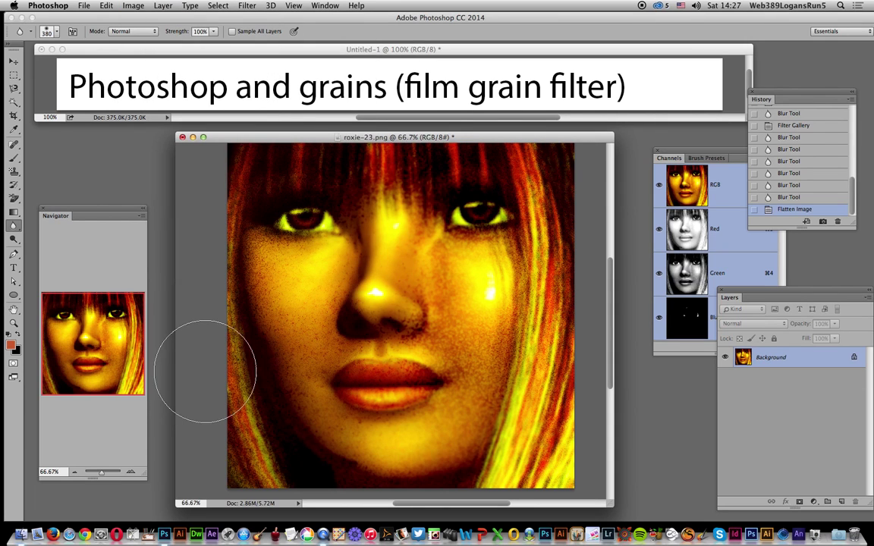
{"action": "left_click_drag", "start_coordinate": [447, 311], "coordinate": [417, 277]}
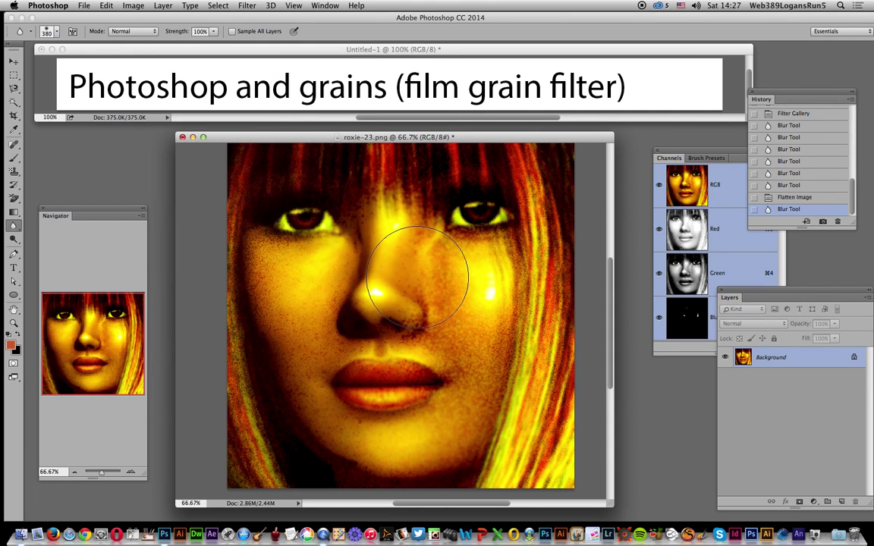